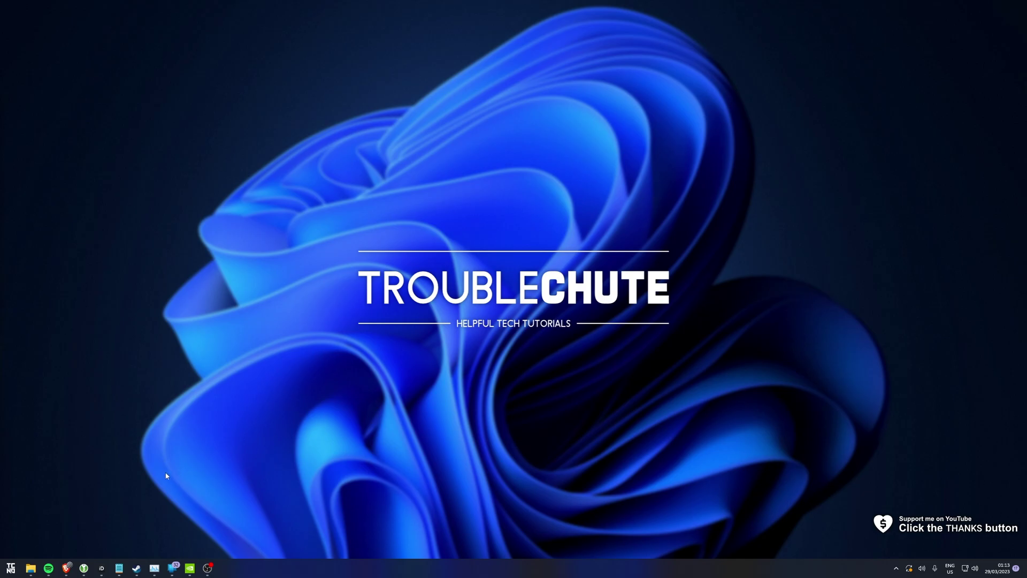
left_click(11, 567)
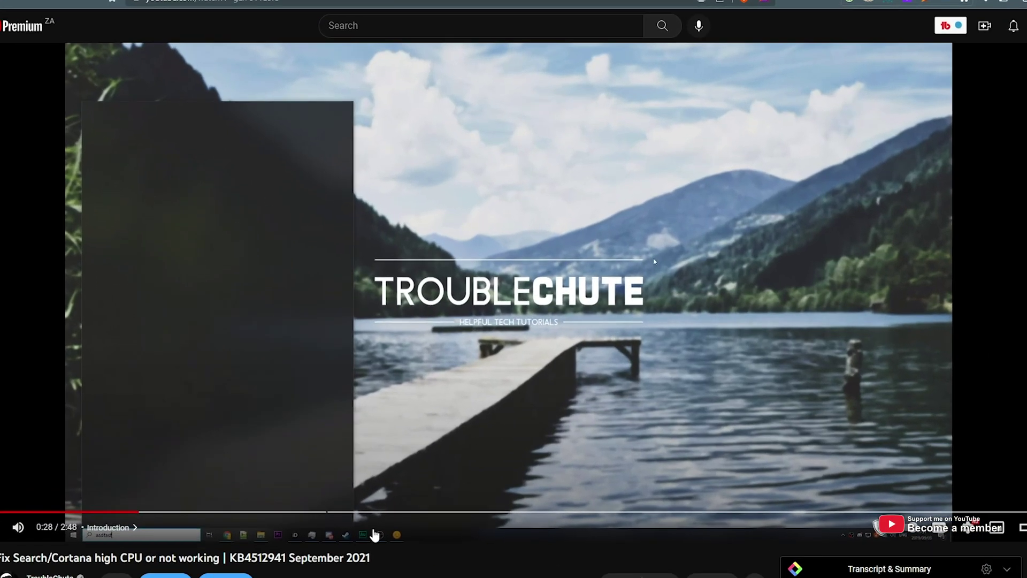
Return to the YouTube video on fixing Search/Cortana high CPU and rewind it to 0:26.
left_click(126, 512)
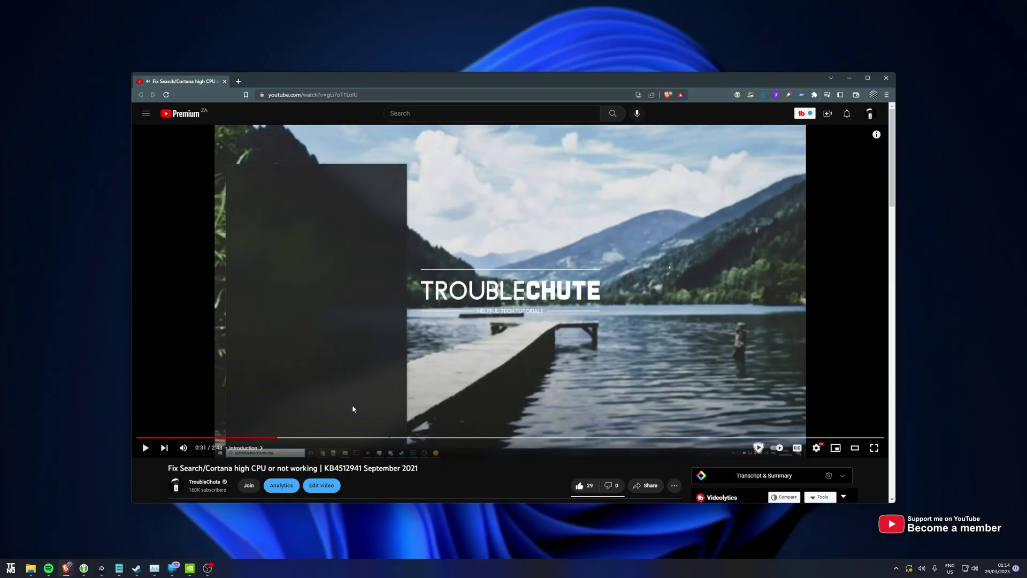
Highlight the update number KB4512941 in the video's title.
scroll(374, 428, "down", 1)
left_click_drag(419, 428, 321, 427)
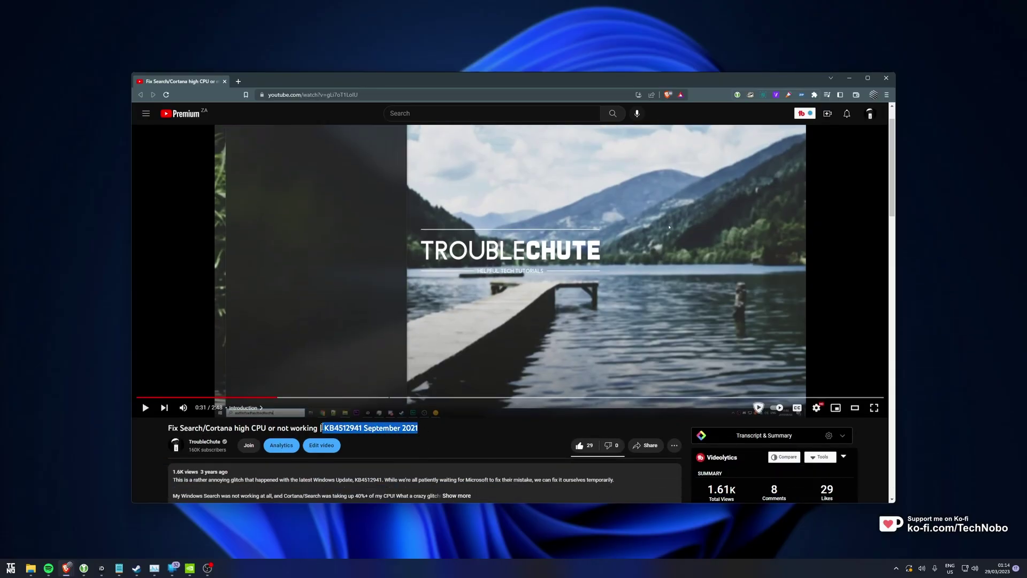
double_click(340, 430)
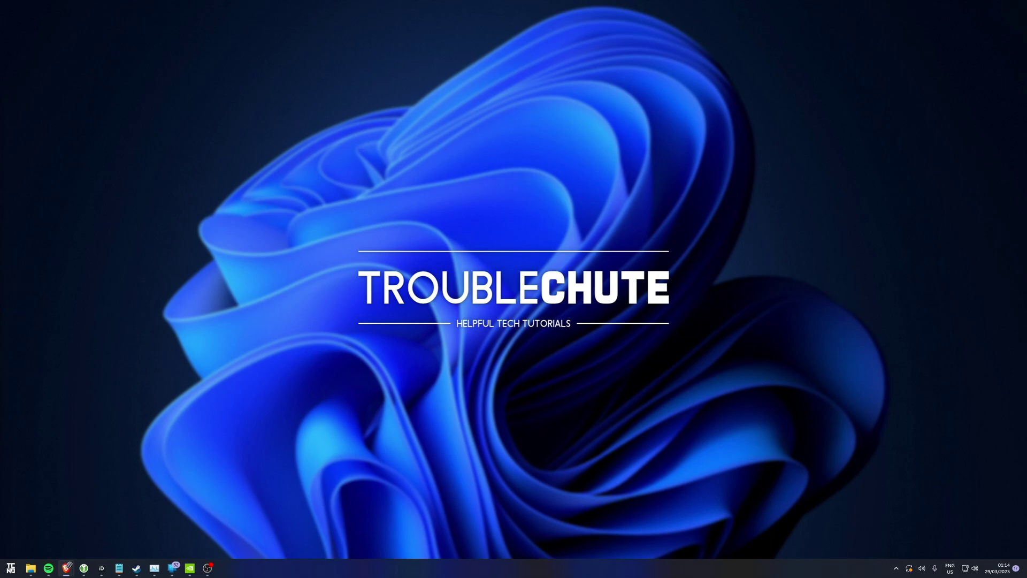
Launch regedit from the Run dialog using its autocomplete suggestion.
key("super+r")
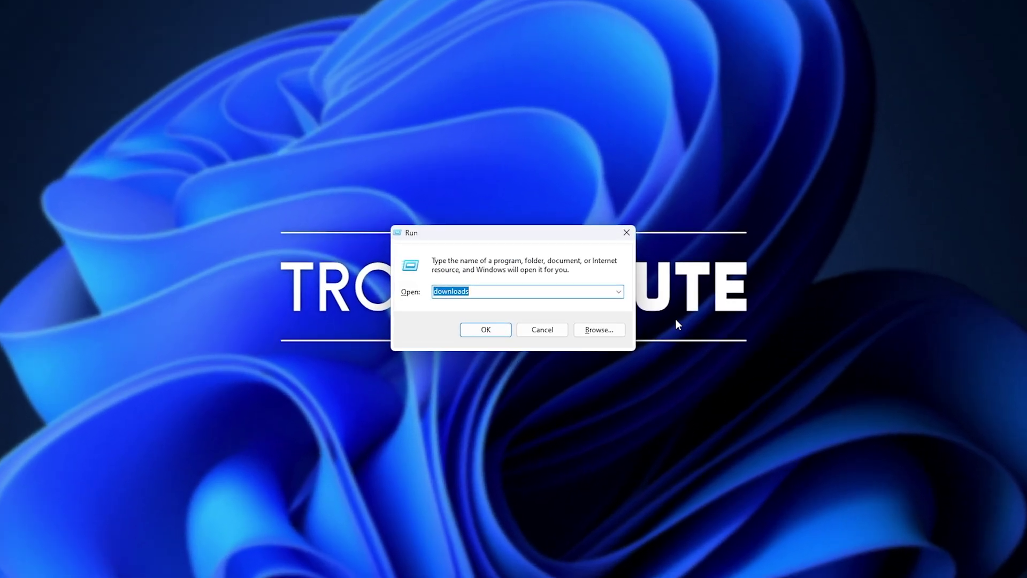
type("reg")
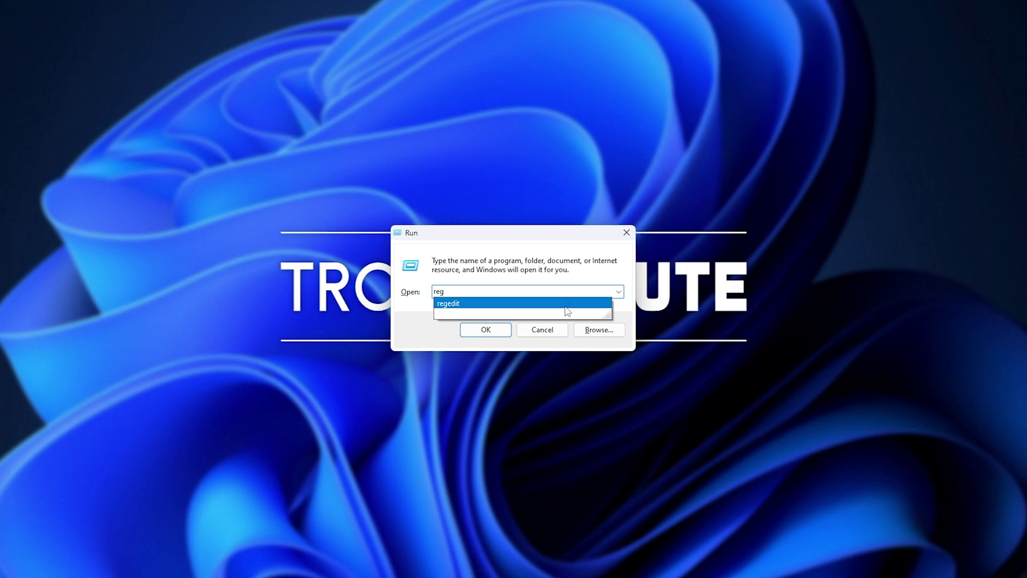
left_click(507, 309)
left_click(486, 329)
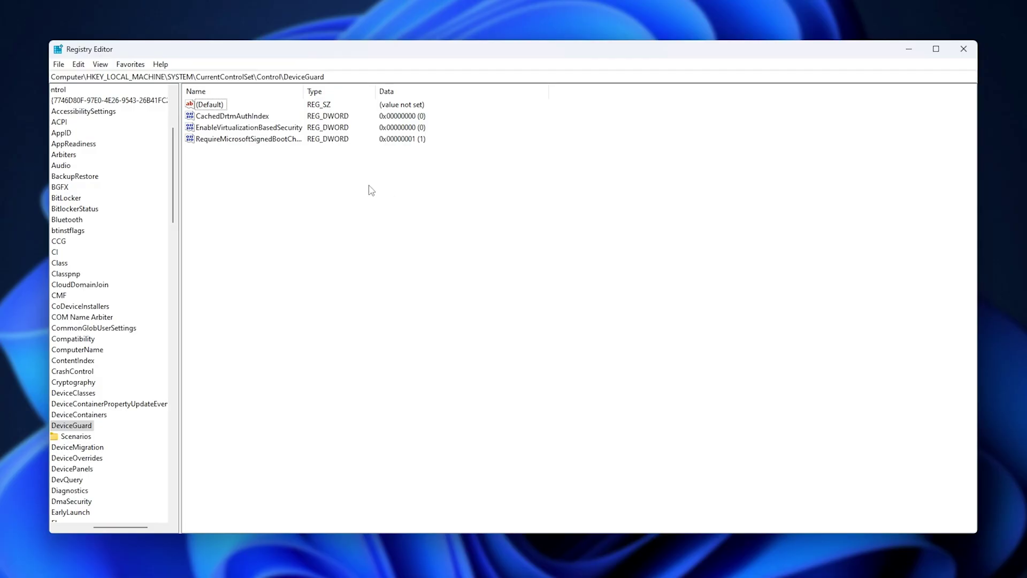
Collapse HKEY_LOCAL_MACHINE back to the Computer root, then select HKEY_CLASSES_ROOT.
left_click_drag(133, 527, 91, 527)
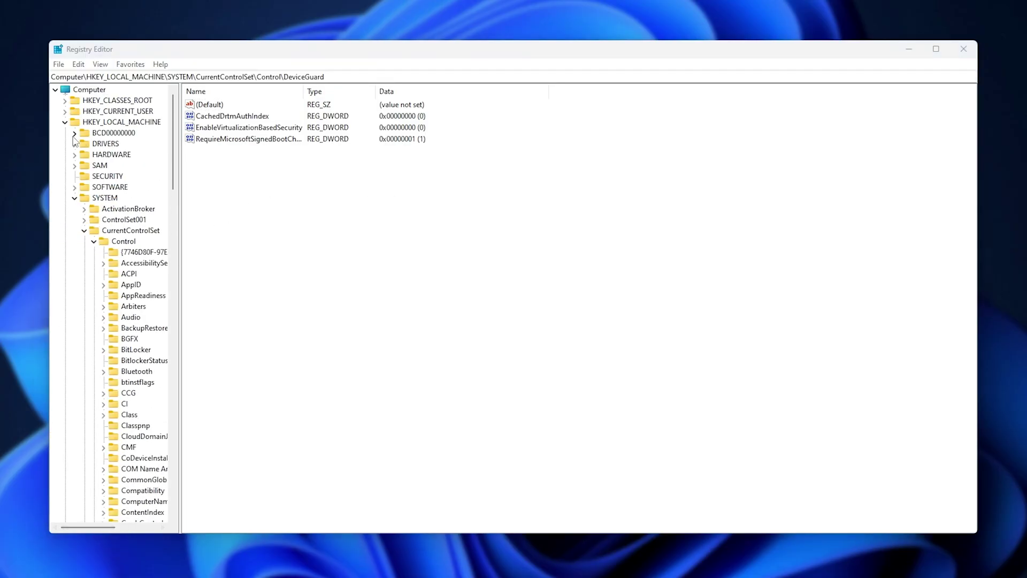
left_click(66, 122)
left_click(69, 89)
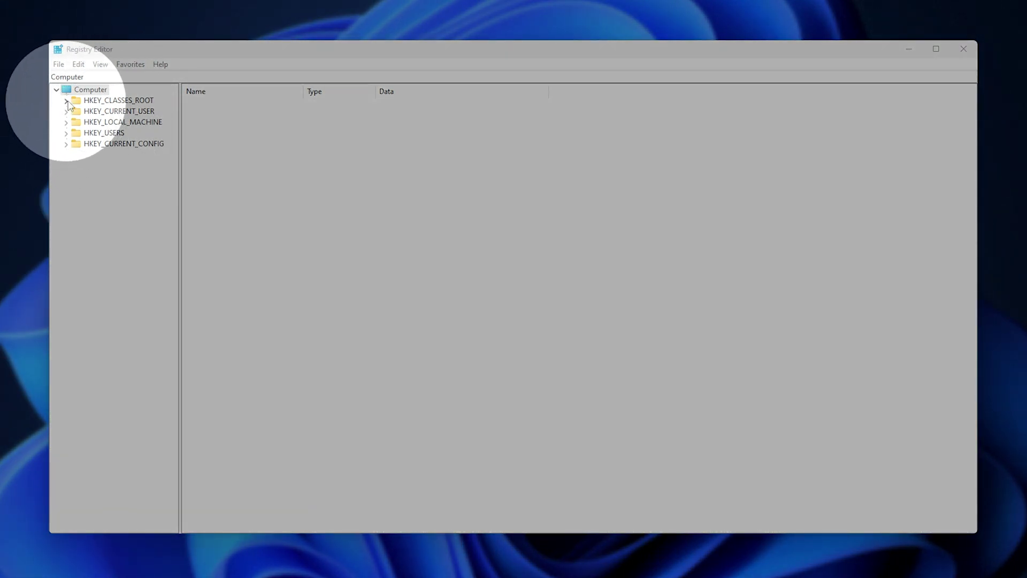
left_click(101, 103)
left_click_drag(327, 238, 209, 63)
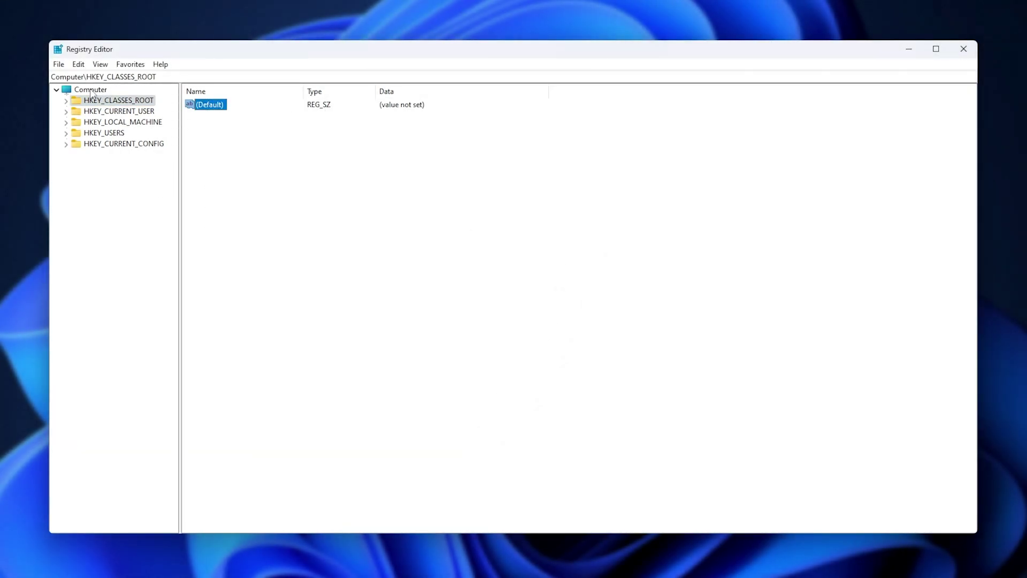
Expand HKEY_CURRENT_USER\Software\Microsoft\Windows\CurrentVersion and select its Search subkey.
left_click(94, 112)
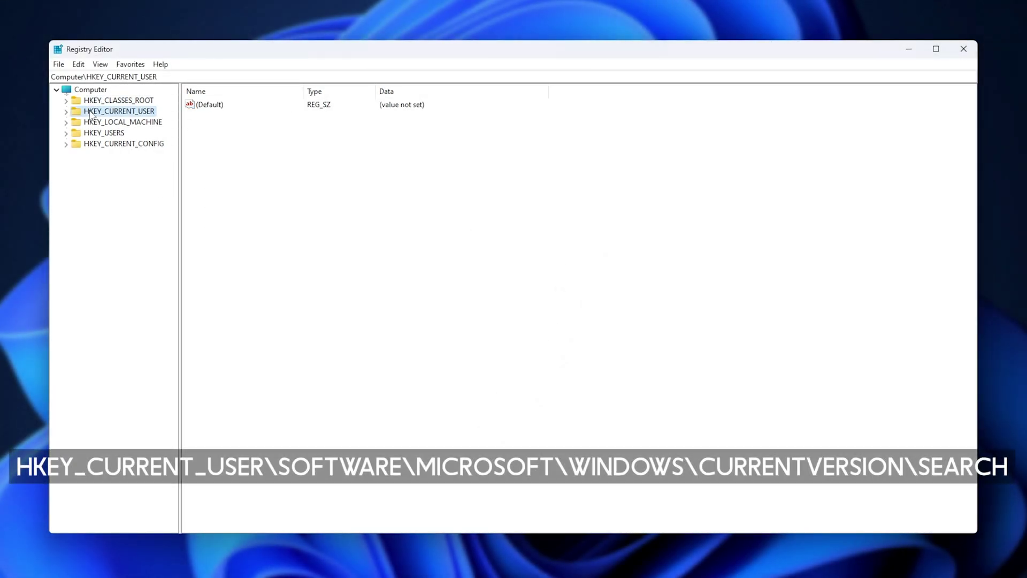
left_click(67, 112)
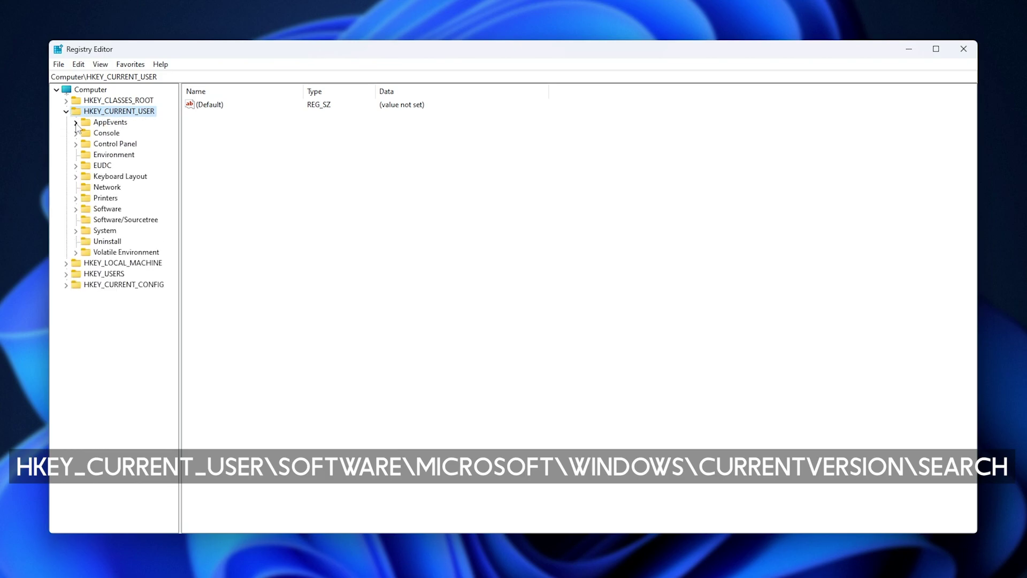
left_click(76, 210)
left_click(76, 209)
scroll(86, 231, "down", 12)
left_click(86, 232)
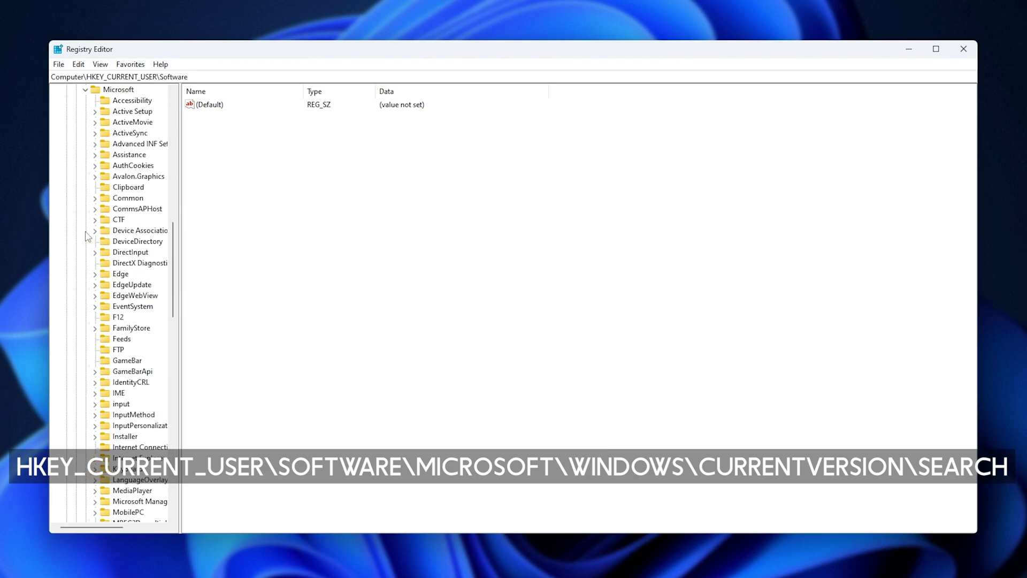
scroll(87, 235, "down", 20)
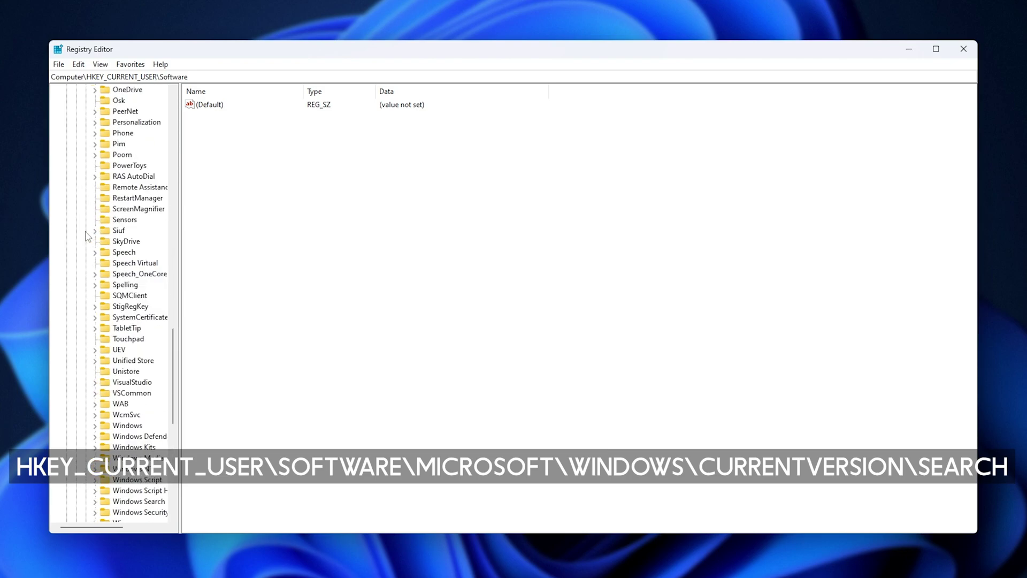
left_click(95, 360)
left_click(104, 381)
scroll(121, 379, "down", 2)
scroll(121, 383, "down", 10)
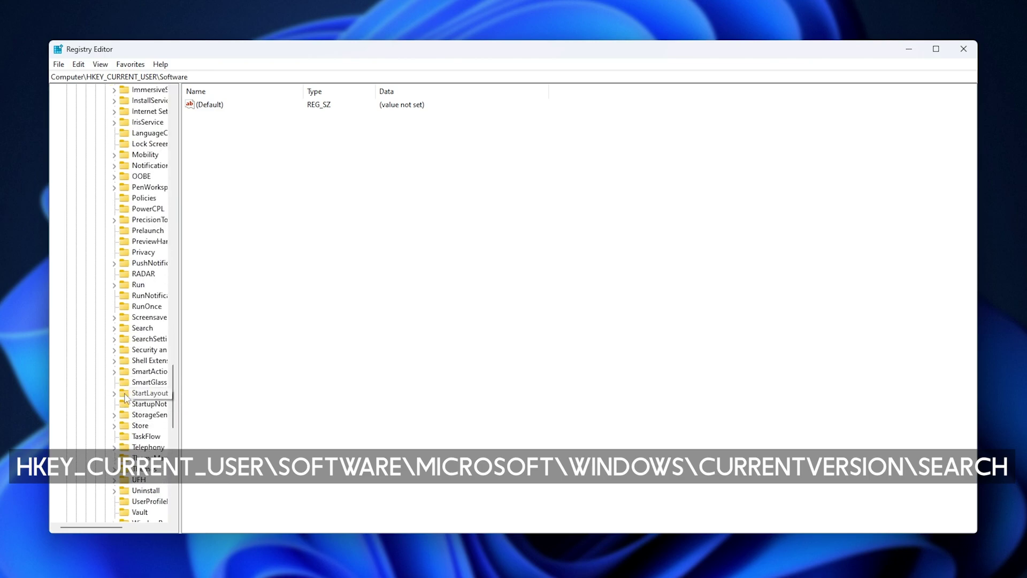
left_click(140, 328)
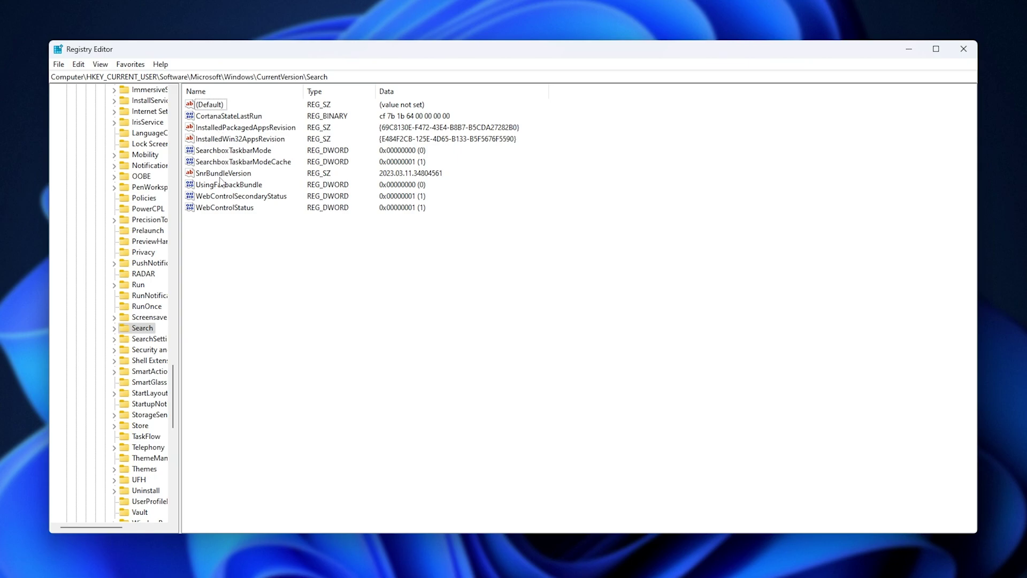
Create a DWORD (32-bit) value named BingSearchEnabled in the Search key, keeping data 0.
right_click(248, 240)
mouse_move(296, 247)
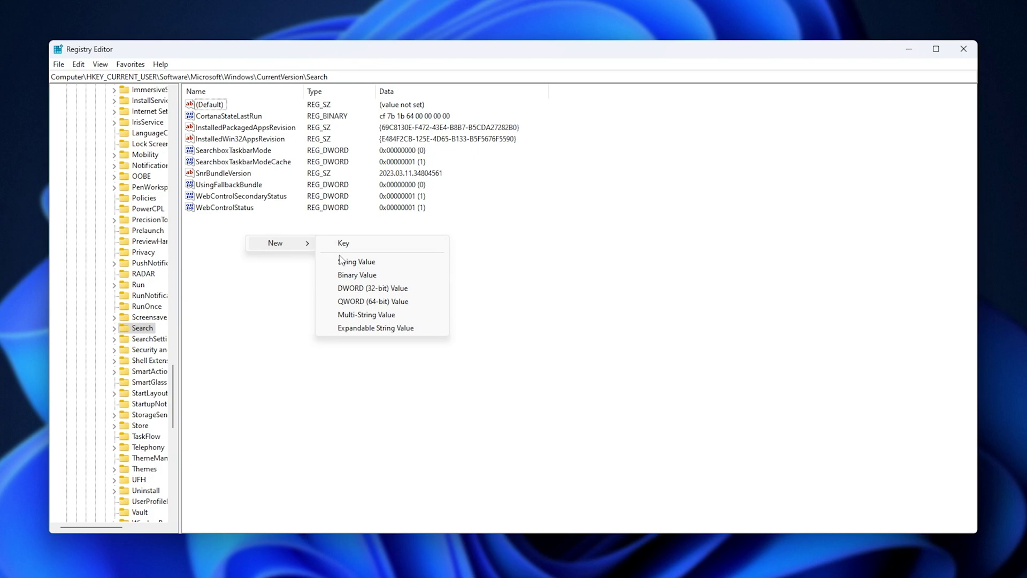
left_click(359, 288)
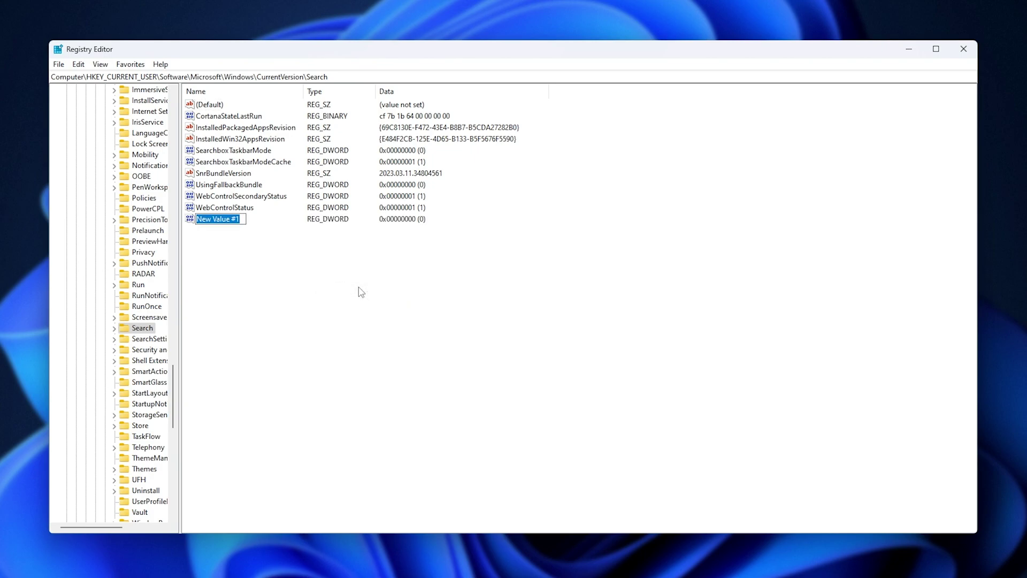
key("BackSpace")
type("BingSearchEnabled")
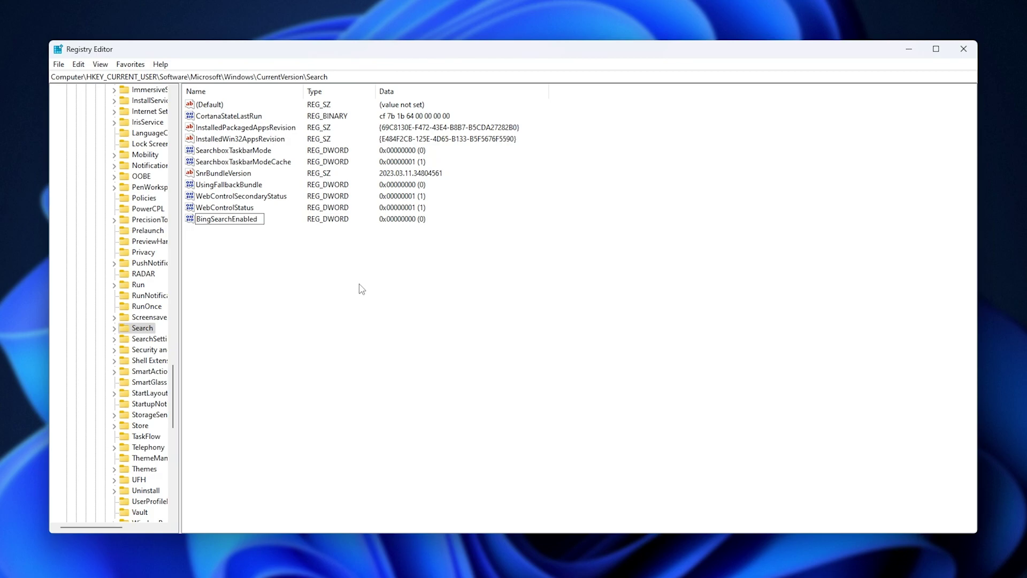
key("Return")
key("Return")
left_click_drag(171, 108, 464, 228)
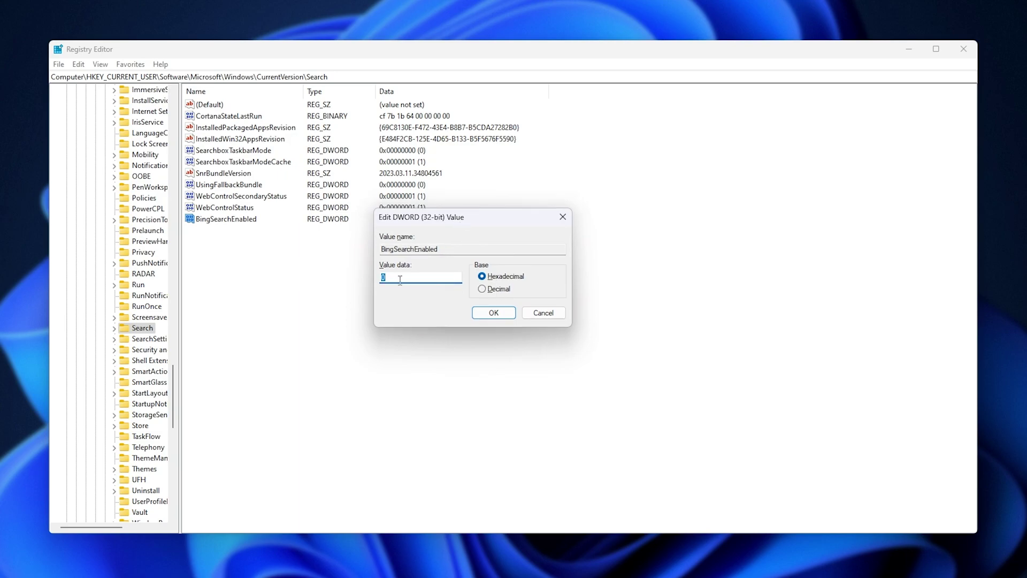
left_click(494, 313)
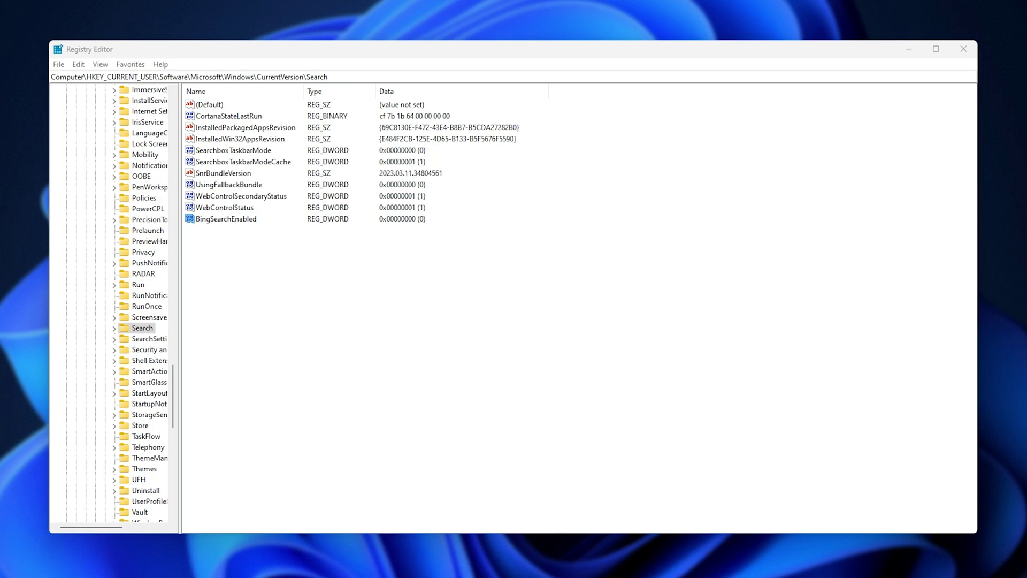
Test Windows Search with the query 'asdasd', then close Registry Editor.
key("super+s")
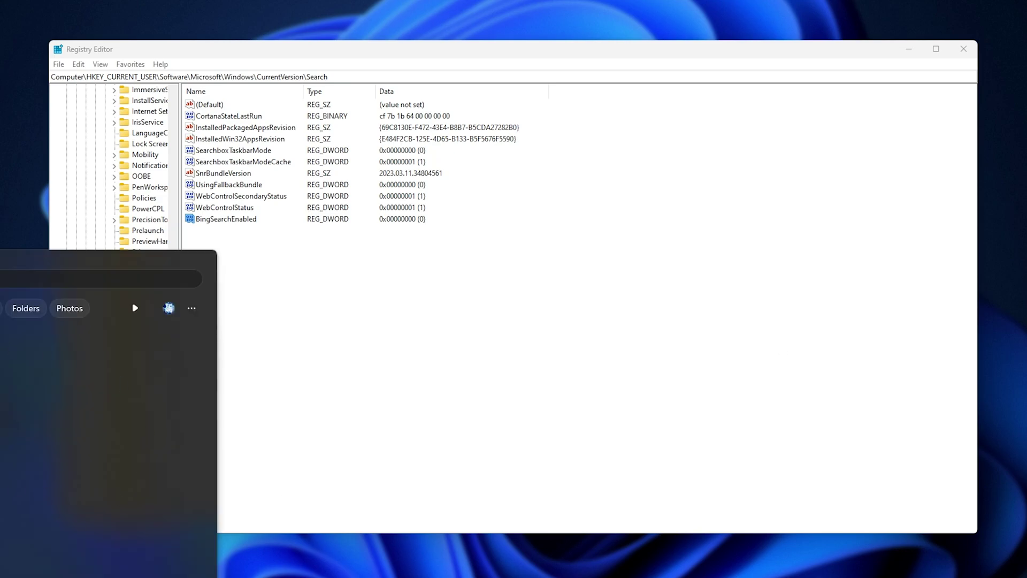
type("asdasd")
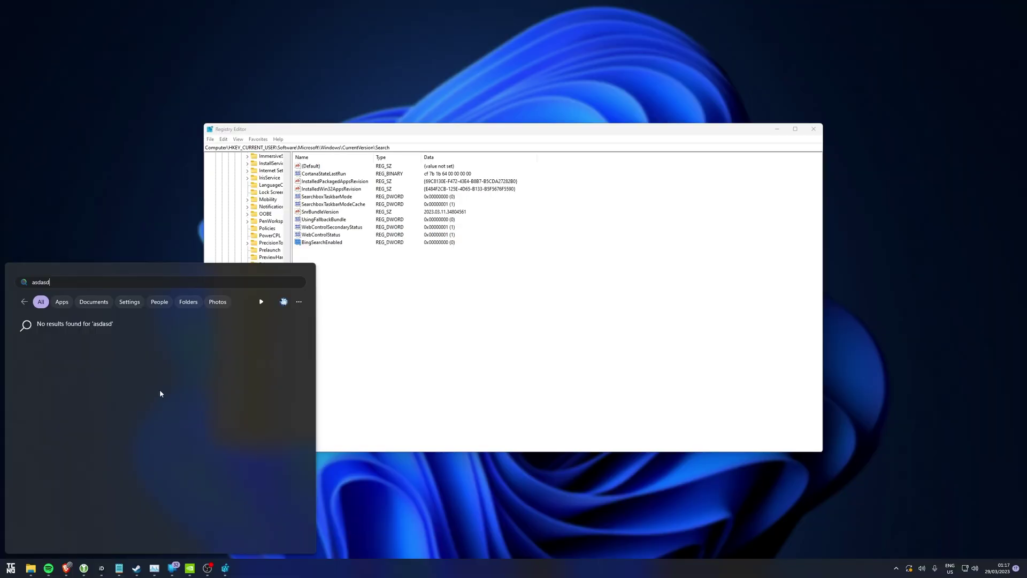
left_click(129, 222)
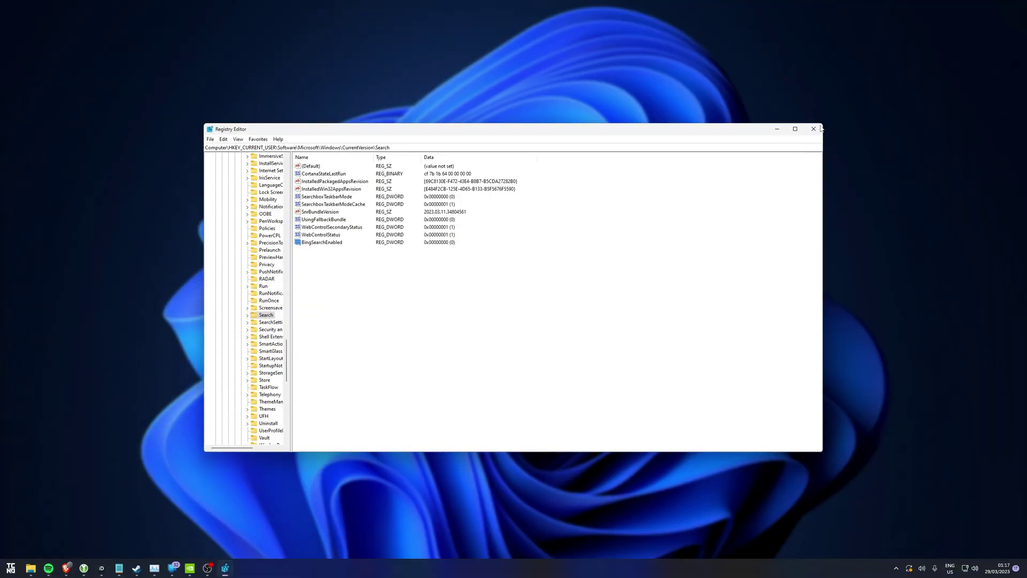
left_click(814, 129)
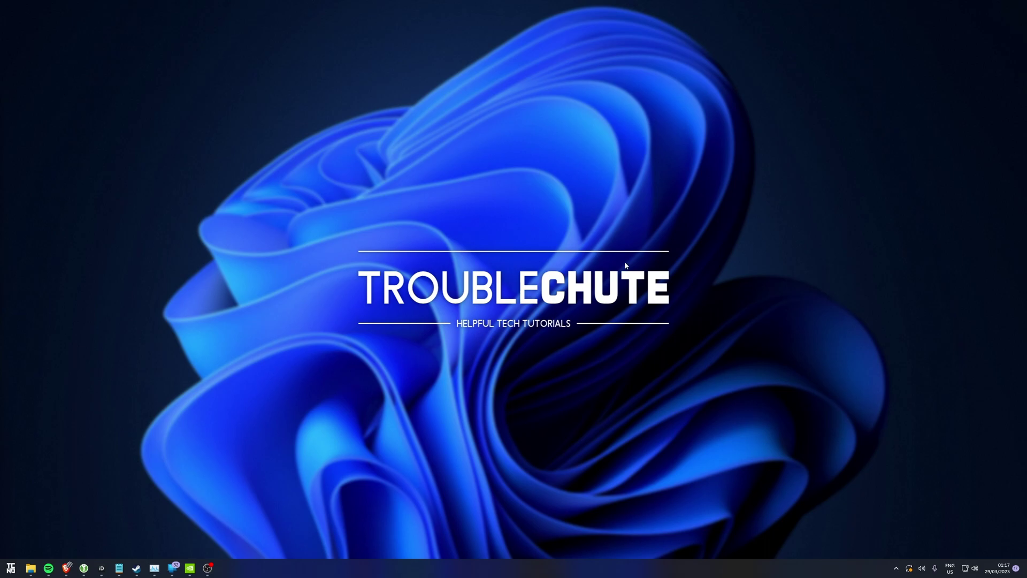
Run services.msc from the Run dialog.
key("super+r")
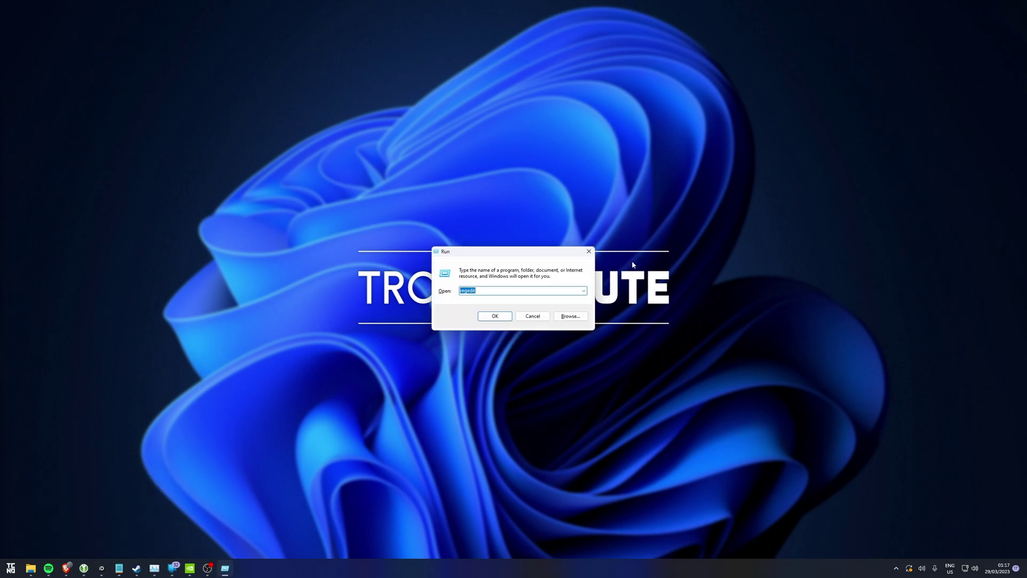
type("services.msc")
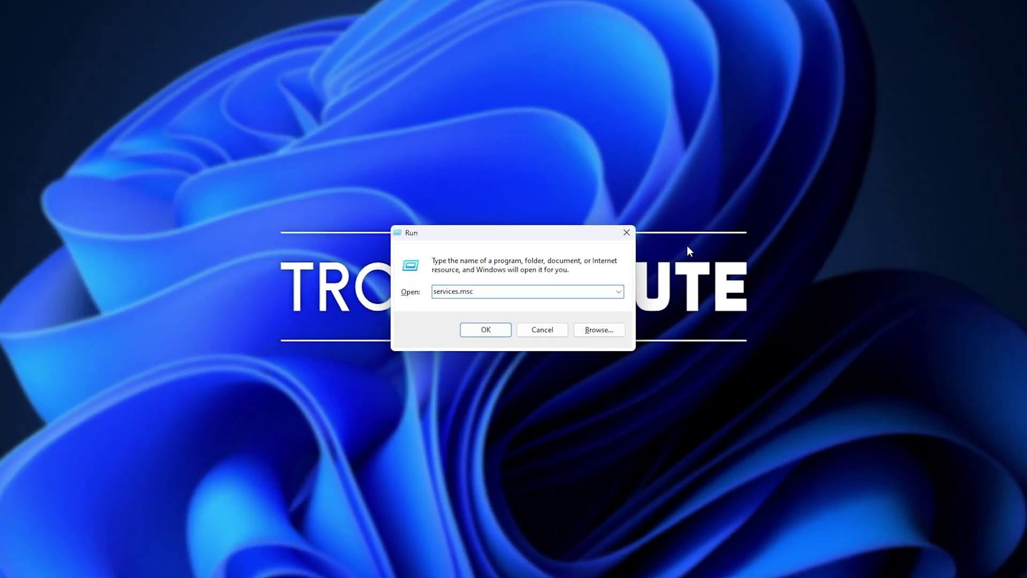
key("Return")
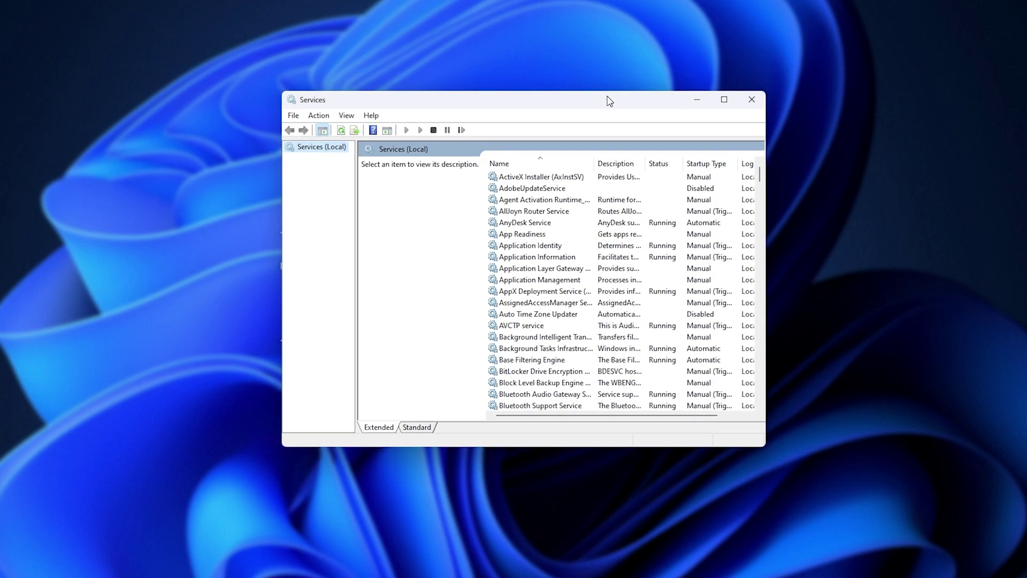
Select the Windows Search service, jumping through the list by typing 'windows audio'.
left_click_drag(608, 99, 597, 95)
left_click(554, 220)
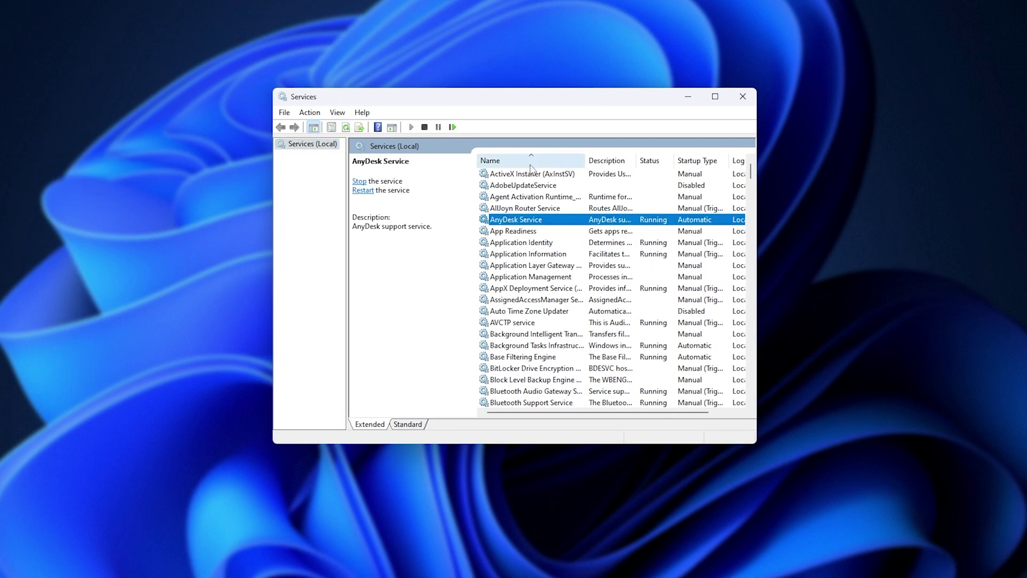
left_click(538, 234)
type("windows audio")
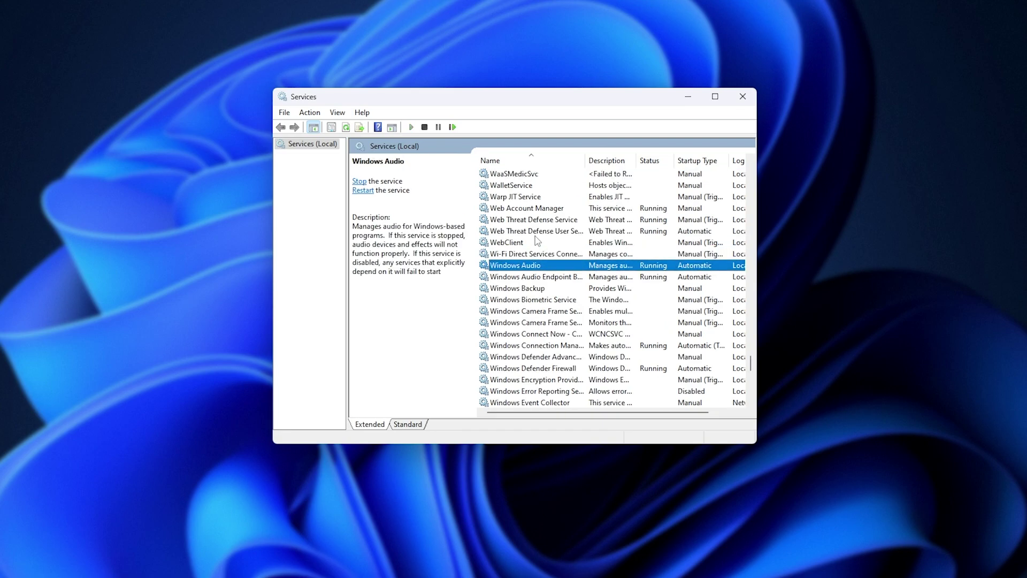
scroll(538, 267, "down", 3)
scroll(538, 268, "down", 6)
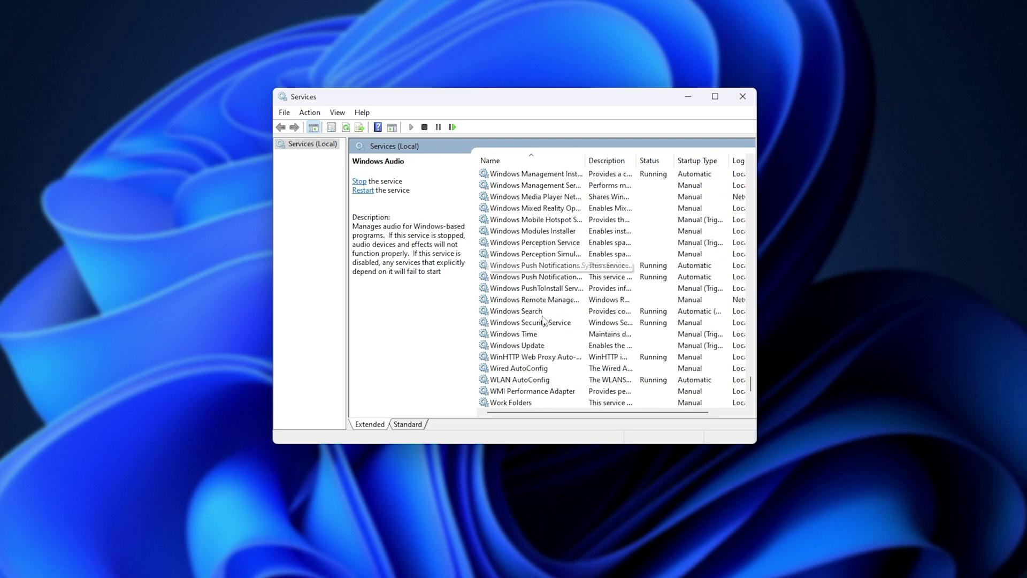
left_click(540, 315)
Set Windows Search's startup type to Automatic (Delayed Start), confirm, and close Services.
double_click(540, 315)
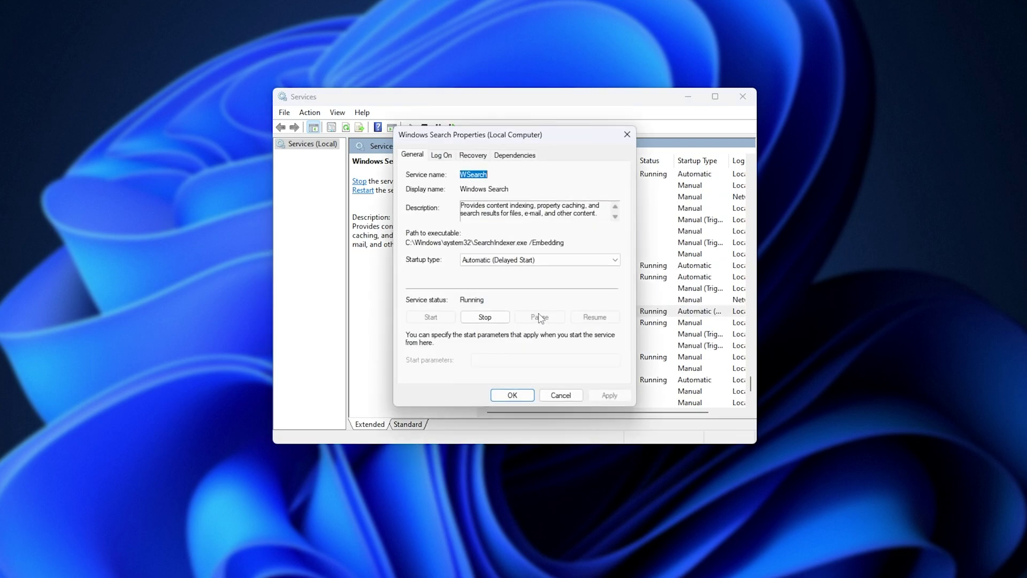
left_click(502, 264)
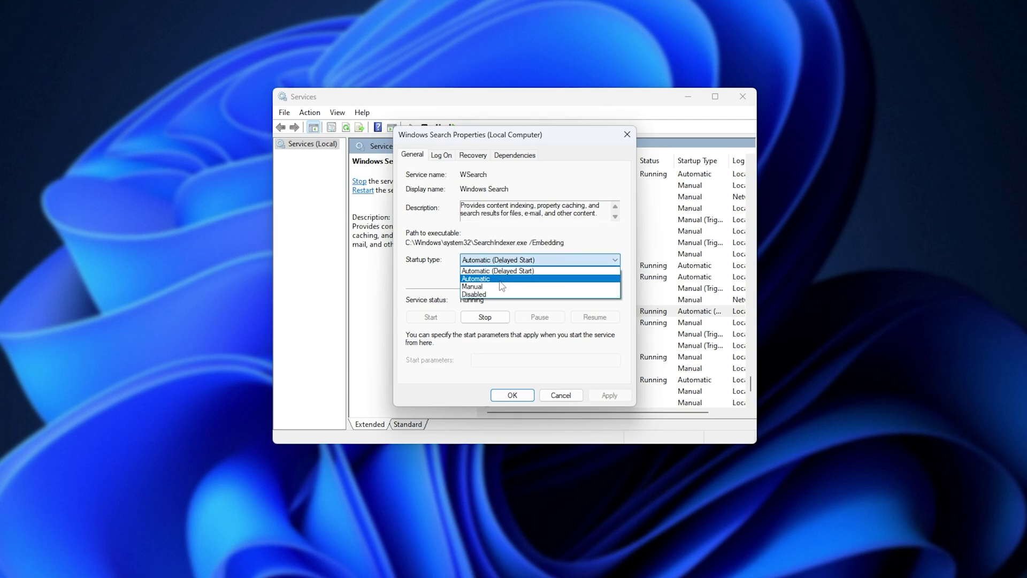
left_click(501, 283)
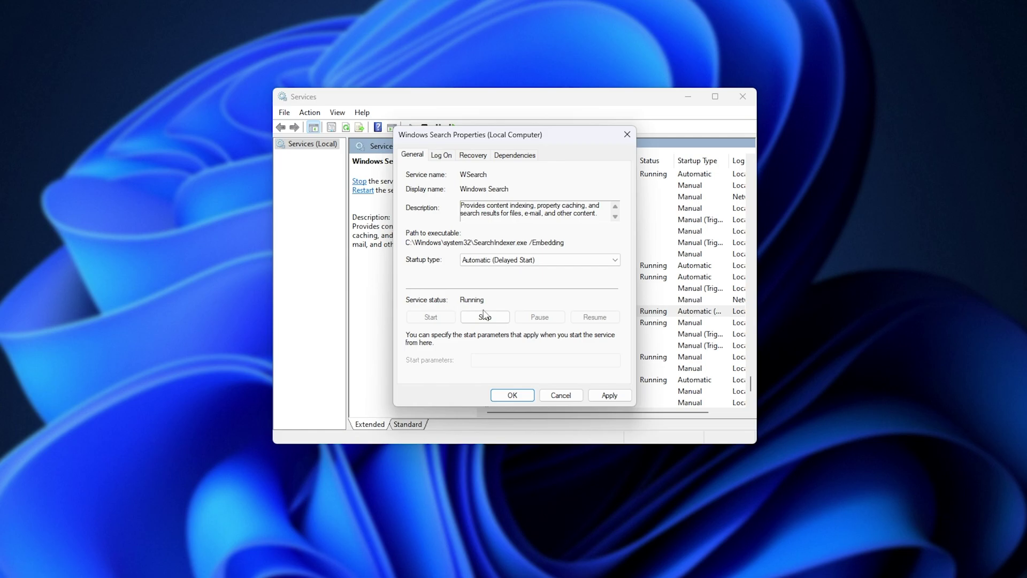
left_click(512, 395)
left_click(742, 98)
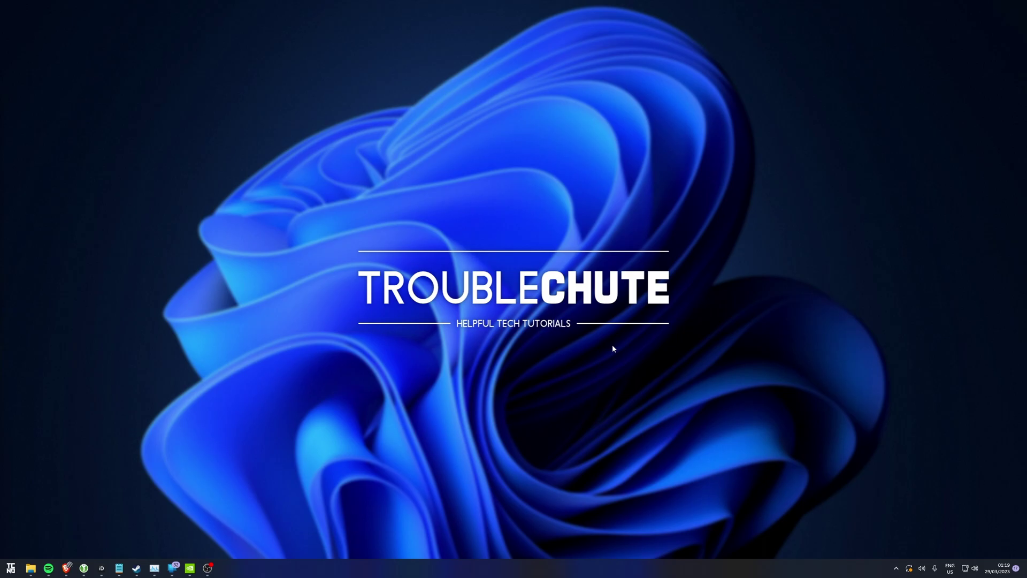
Open a File Explorer window and go to 'control panel' via its address bar.
key("super+e")
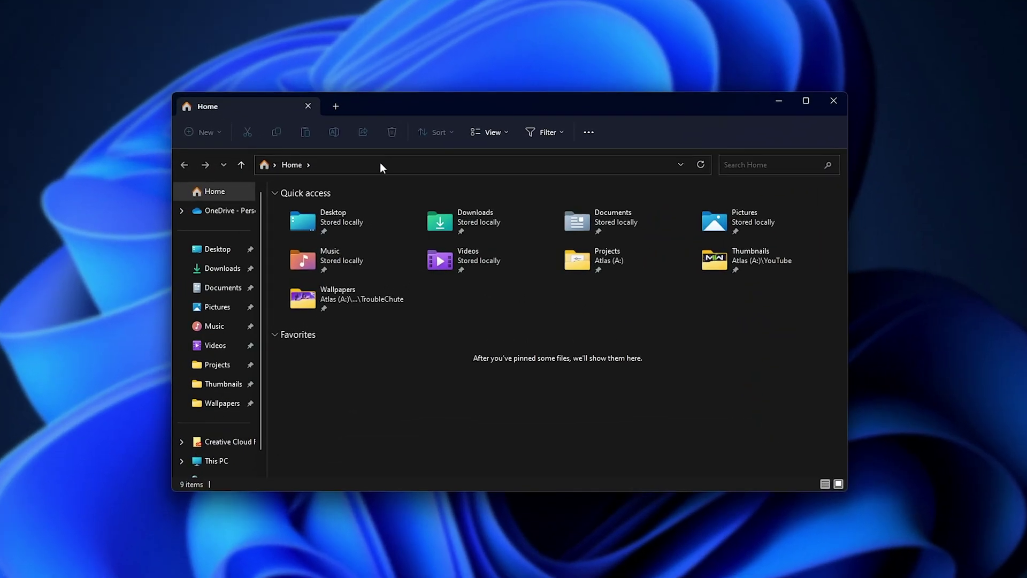
left_click(383, 168)
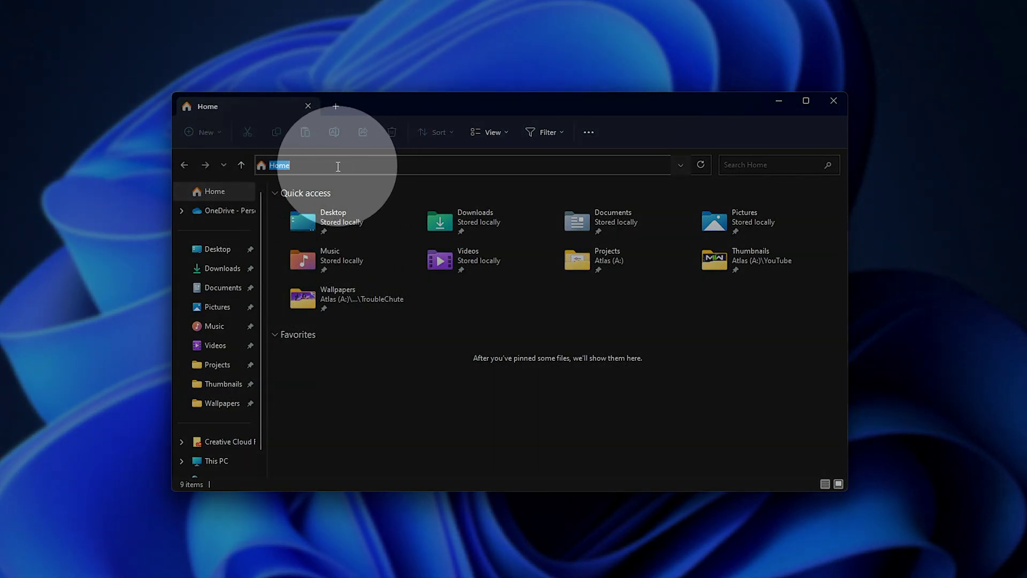
type("control ap")
key("BackSpace")
key("BackSpace")
type("panel")
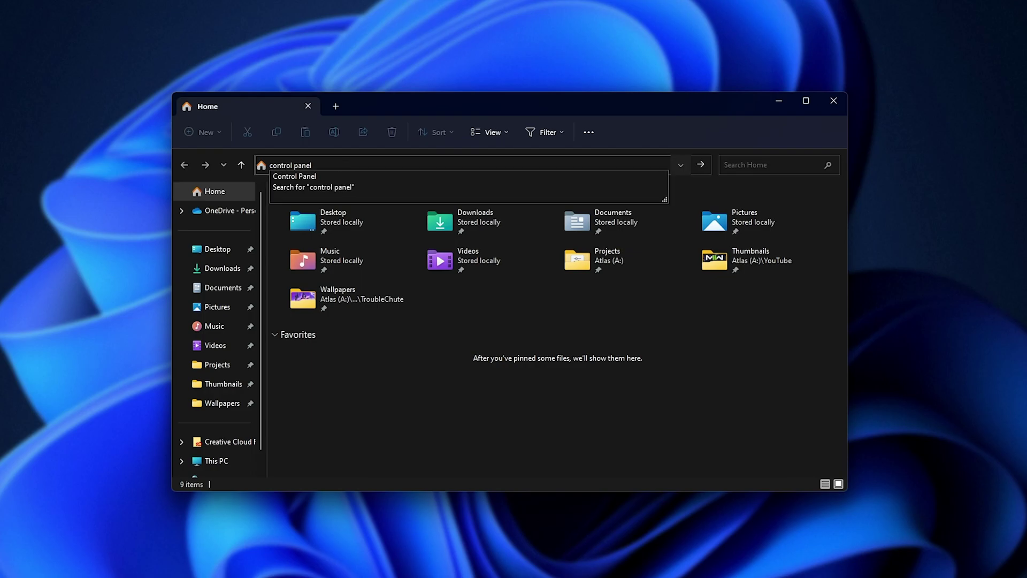
key("Return")
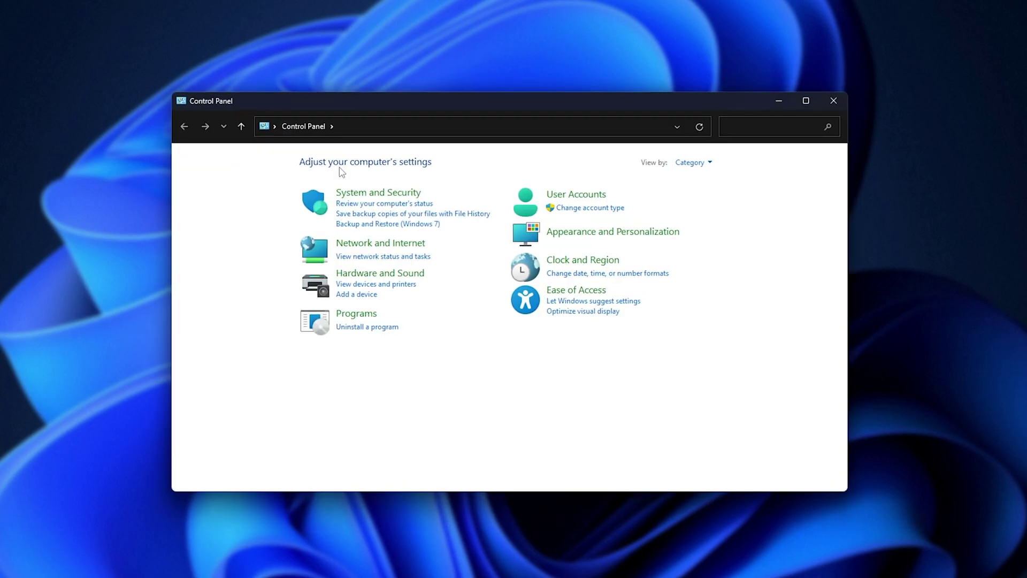
Switch Control Panel's View by to Small icons and launch Indexing Options.
left_click(686, 167)
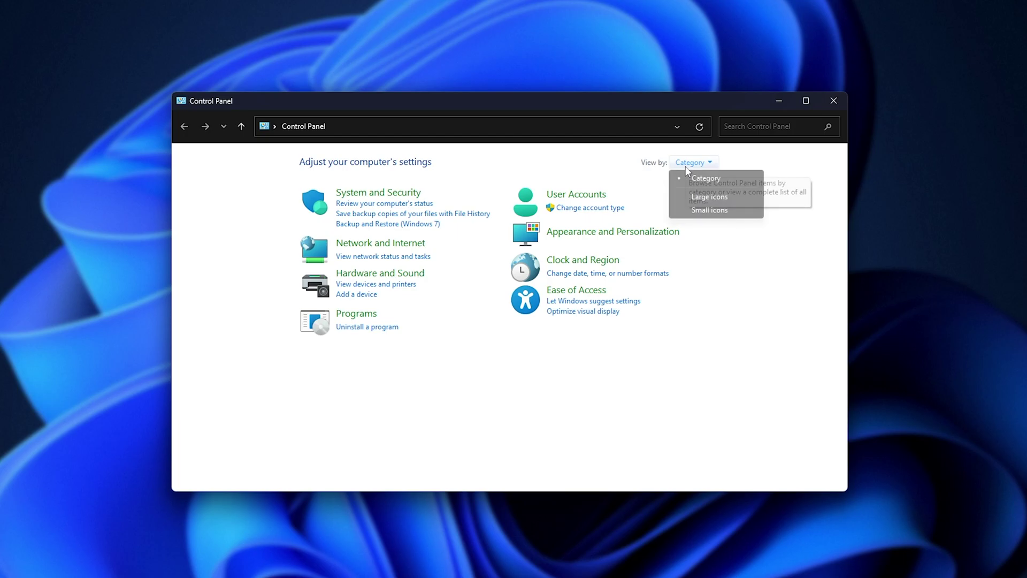
left_click(698, 210)
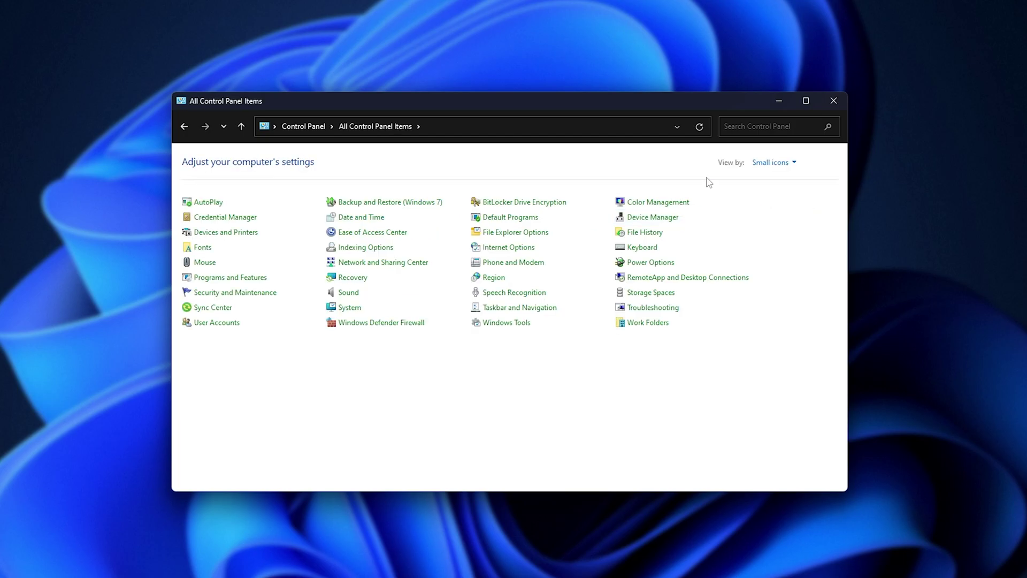
left_click(380, 253)
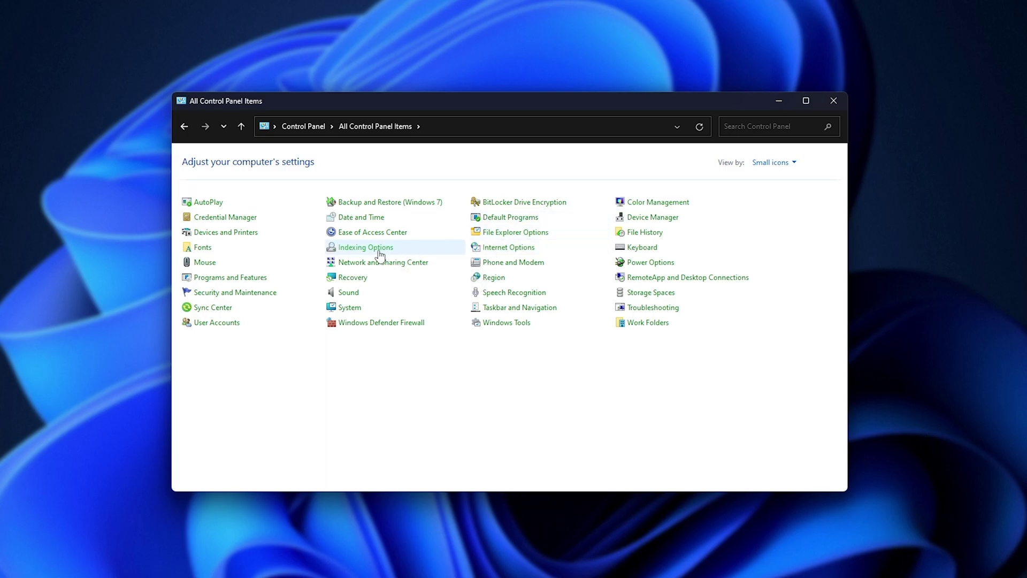
Glance at the Advanced indexing settings, close them, and start the search and indexing troubleshooter.
left_click_drag(105, 97, 496, 134)
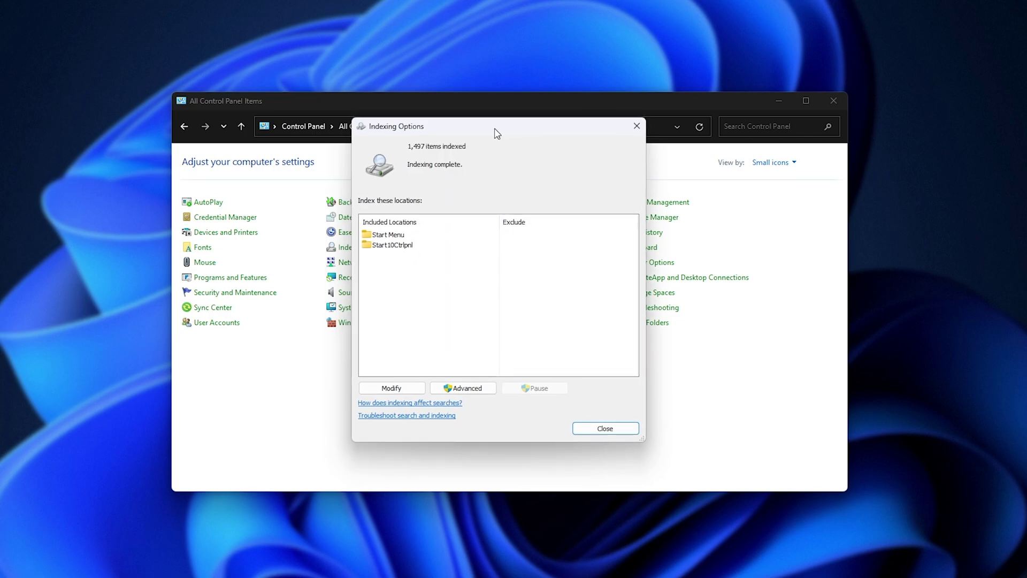
left_click(461, 388)
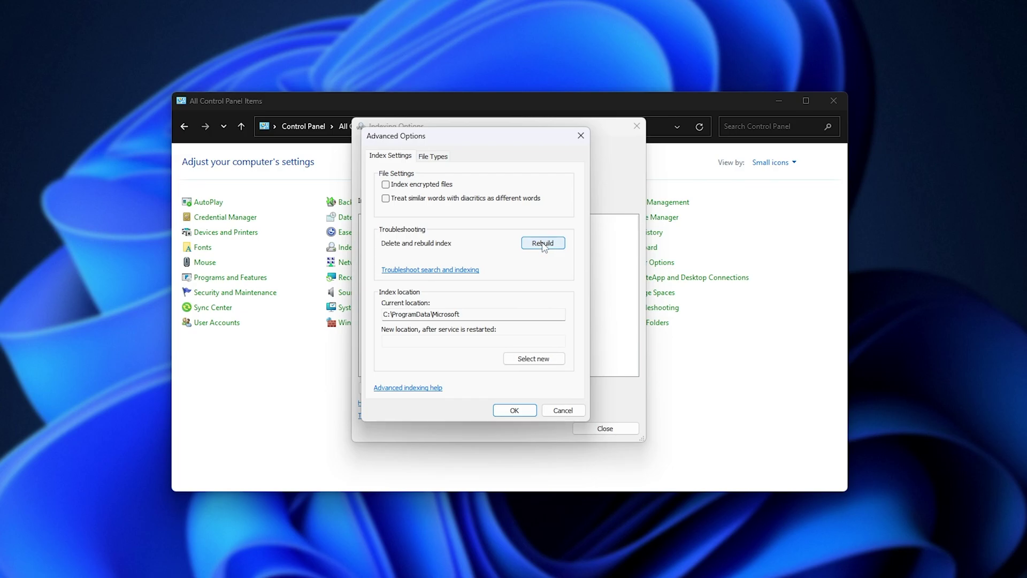
left_click(580, 135)
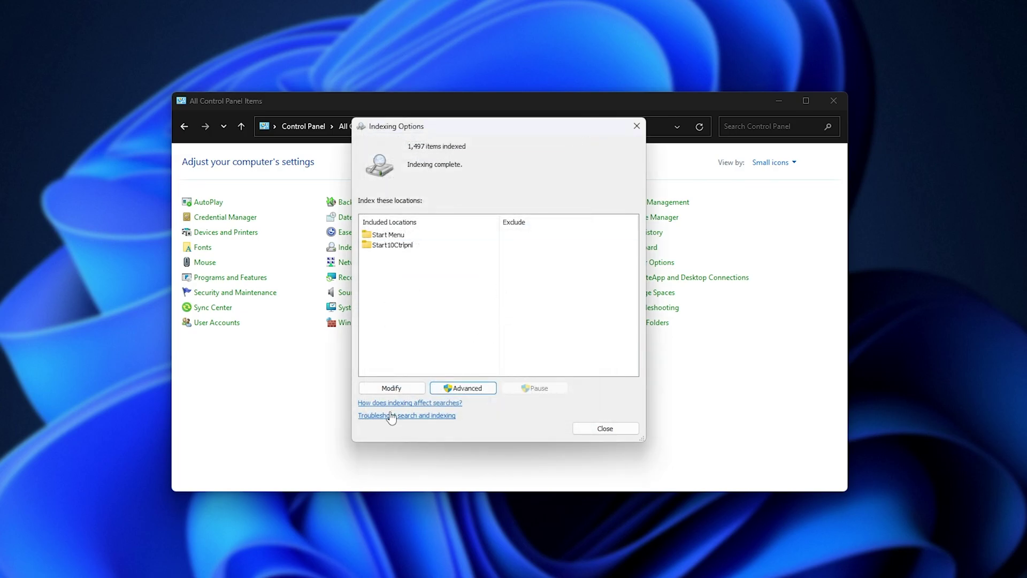
left_click(422, 417)
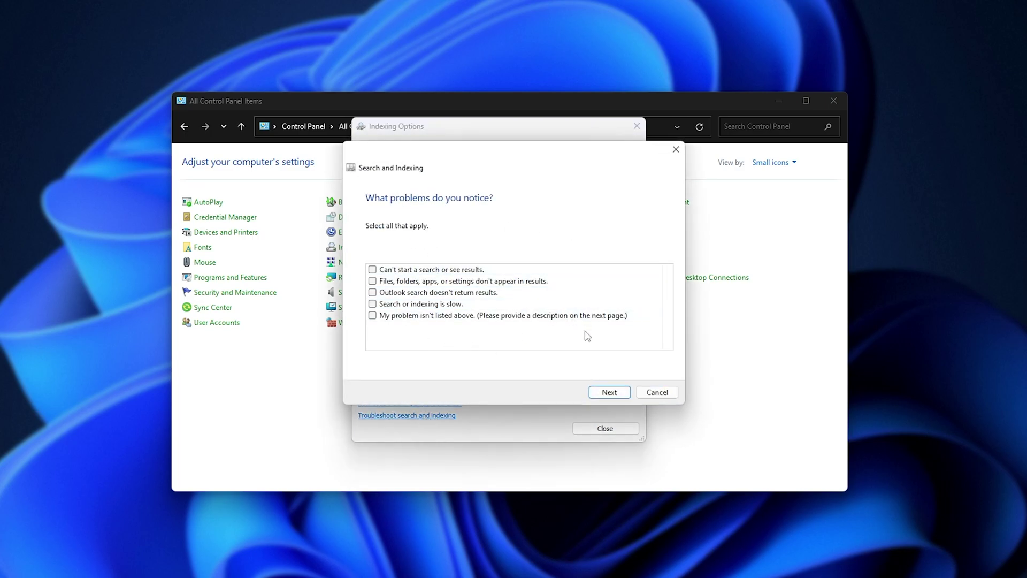